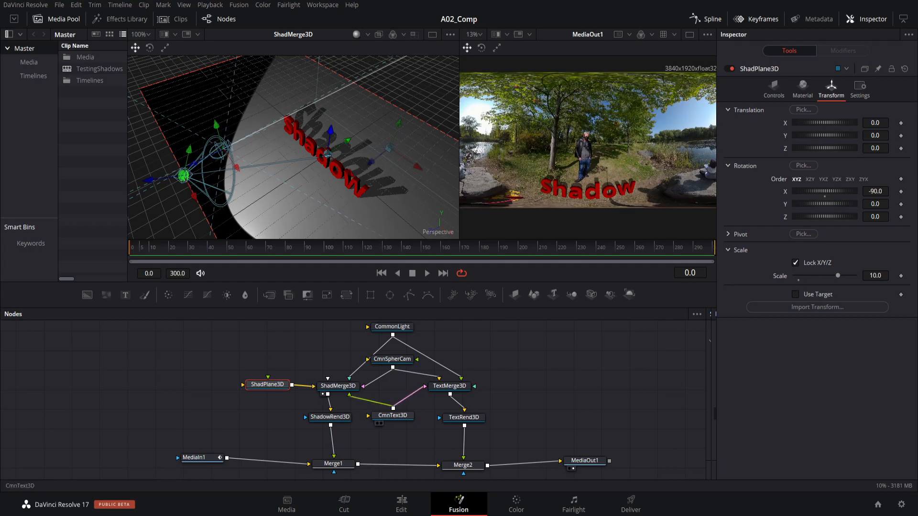
Inspect the settings of the CmnText3D, CommonLight and CmnSpherCam nodes shared by both branches.
click(393, 416)
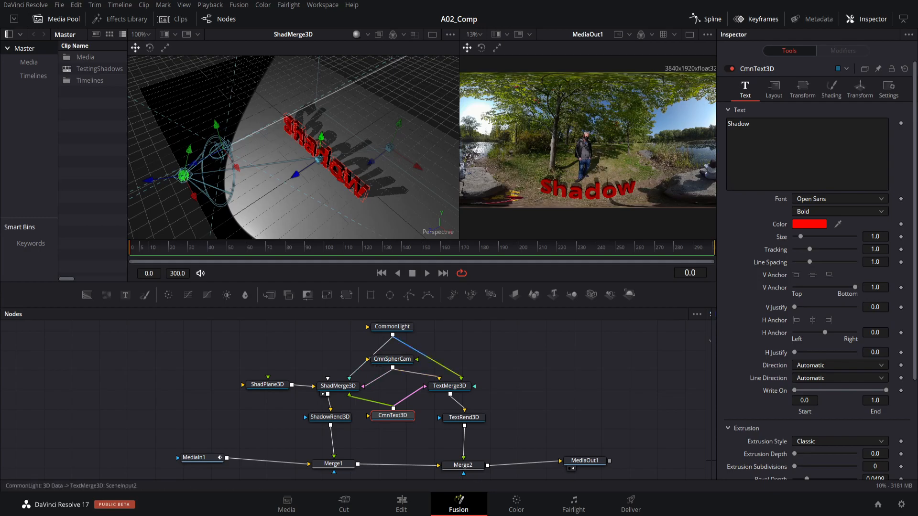
click(392, 327)
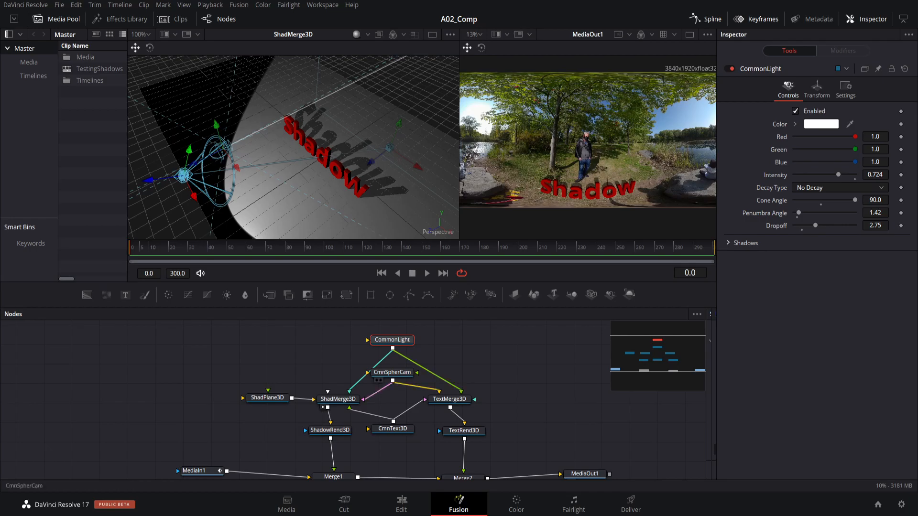
click(392, 373)
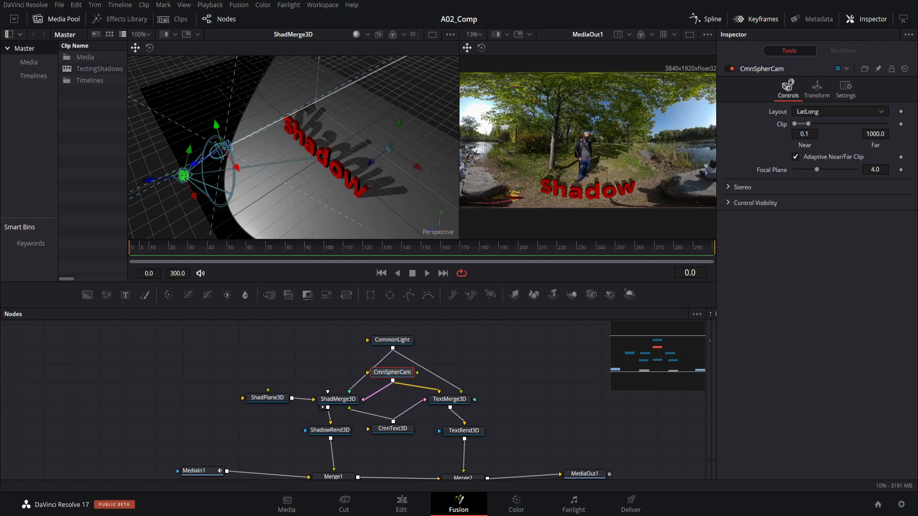
scroll(403, 444, down, 1)
scroll(403, 444, up, 1)
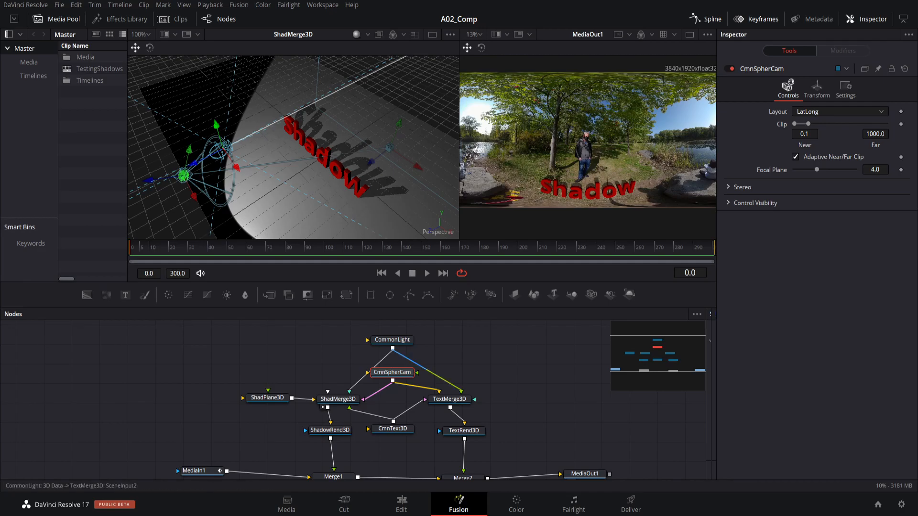
drag(382, 401, 379, 392)
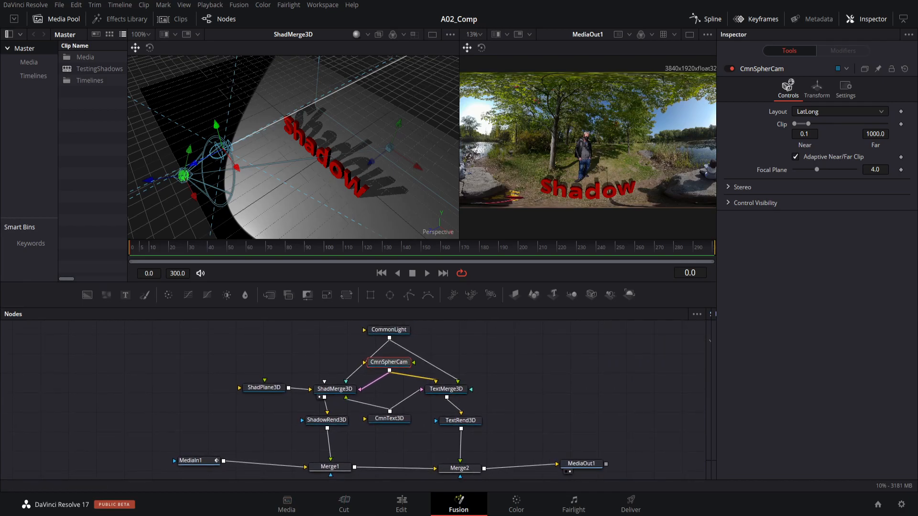
Select the shadow branch nodes from ShadPlane3D to ShadowRend3D as a group, and the text branch nodes through TextRend3D as another.
drag(221, 327, 411, 448)
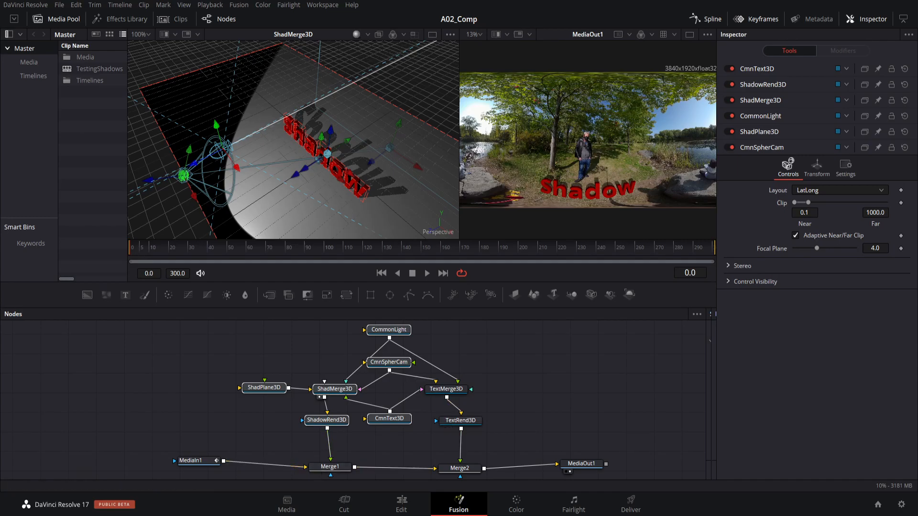
click(530, 416)
drag(513, 443, 375, 319)
scroll(376, 400, down, 1)
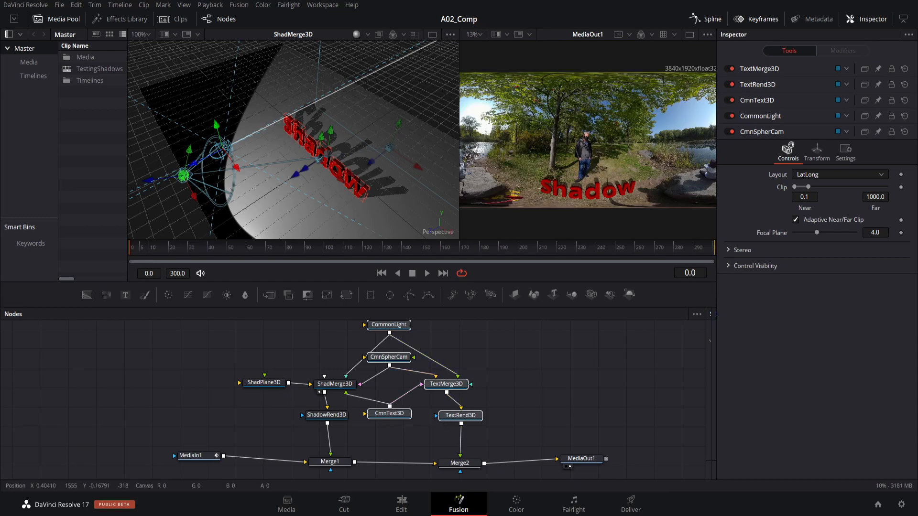
Move the light in the ShadMerge3D scene slightly down along Y and slightly in the negative X direction.
click(335, 384)
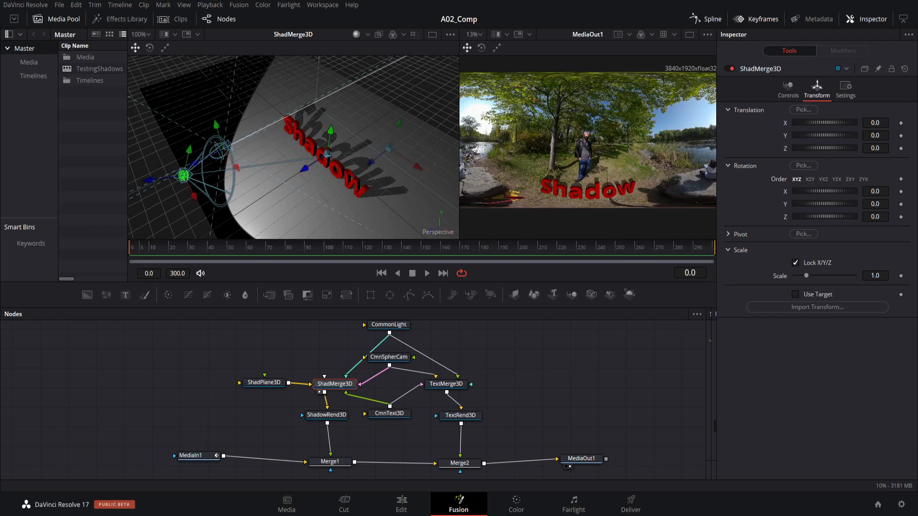
click(183, 175)
drag(190, 149, 187, 152)
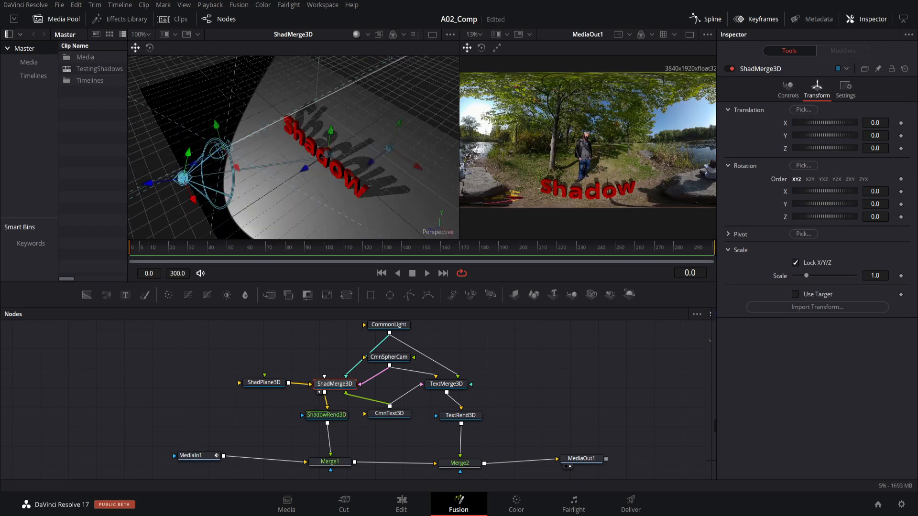
mouse_move(193, 199)
mouse_down()
mouse_move(182, 179)
mouse_move(195, 203)
mouse_move(189, 192)
mouse_up()
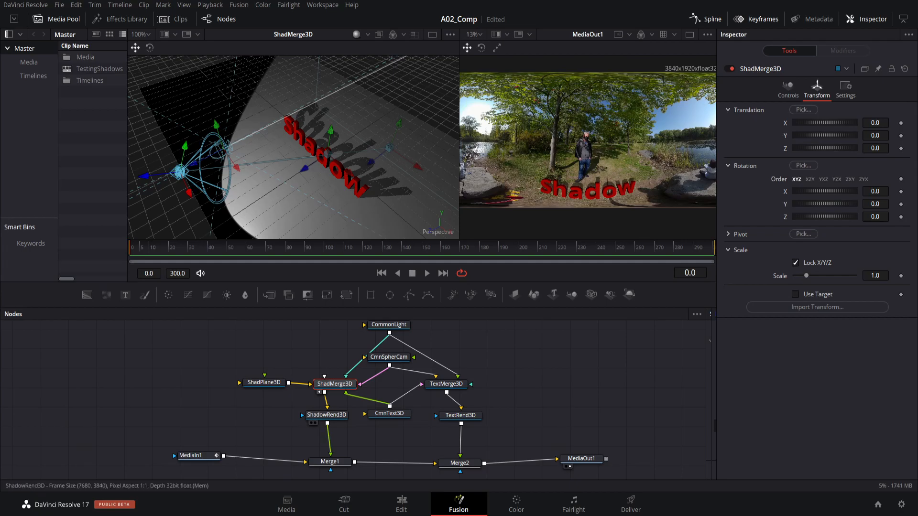
Show the ShadowRend3D output and the Merge1 composite in the first viewer.
click(327, 415)
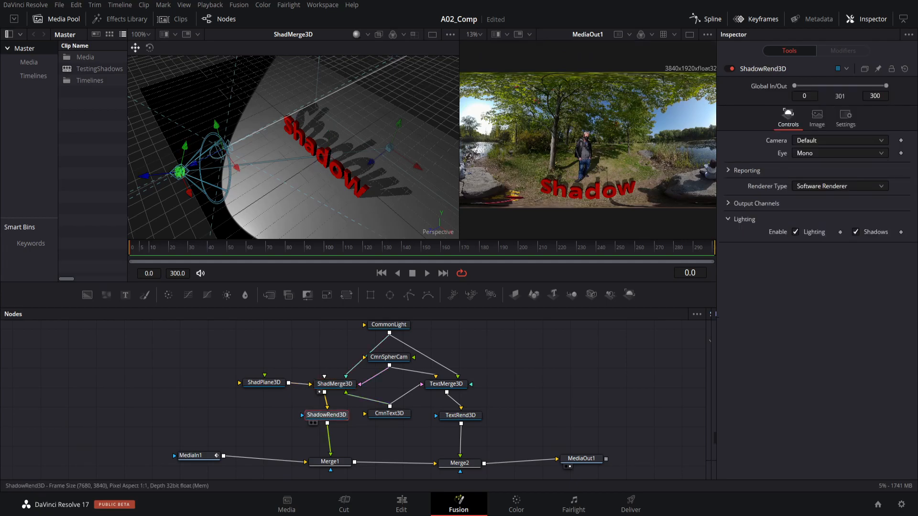
key(1)
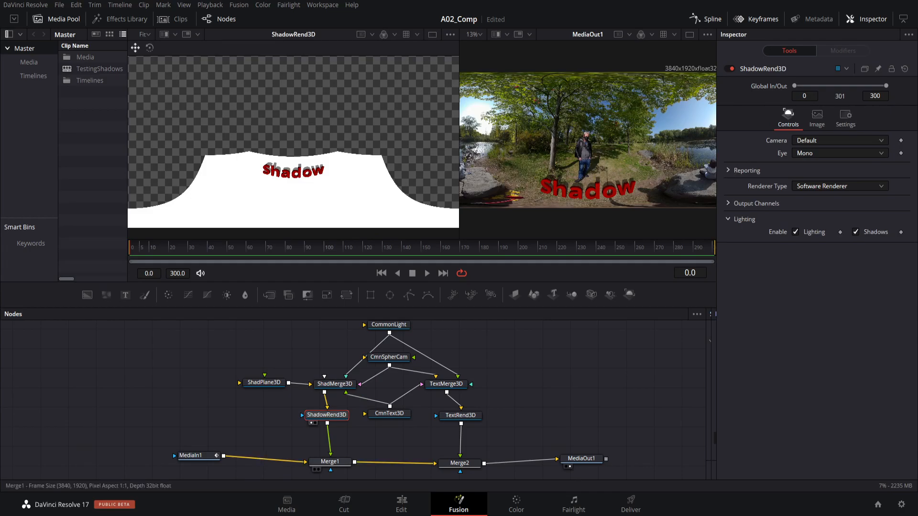
click(330, 462)
key(1)
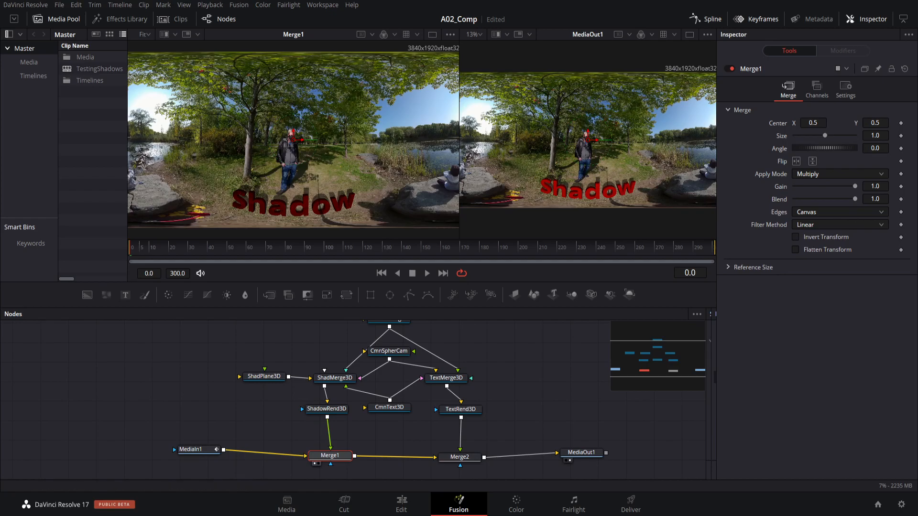
drag(411, 432, 403, 445)
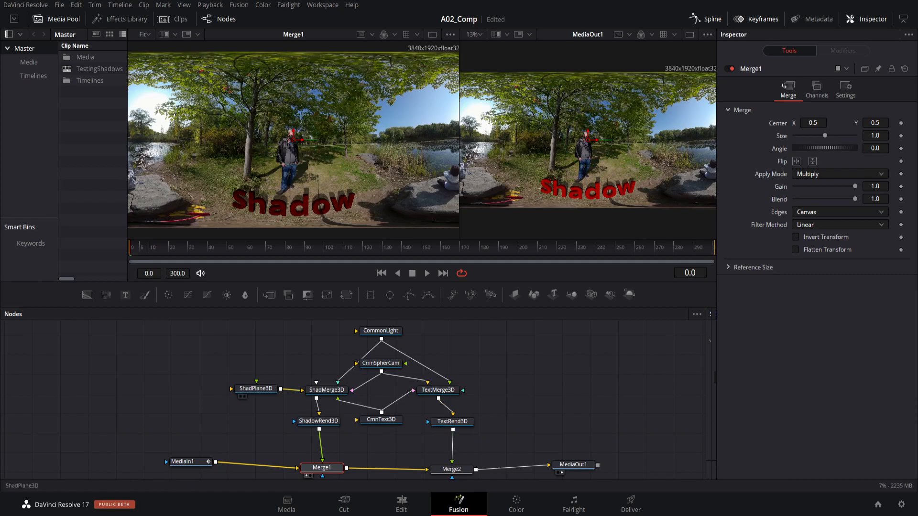
View ShadPlane3D alone and the ShadMerge3D scene in the first viewer, and inspect the CmnSpherCam camera settings.
click(256, 388)
key(1)
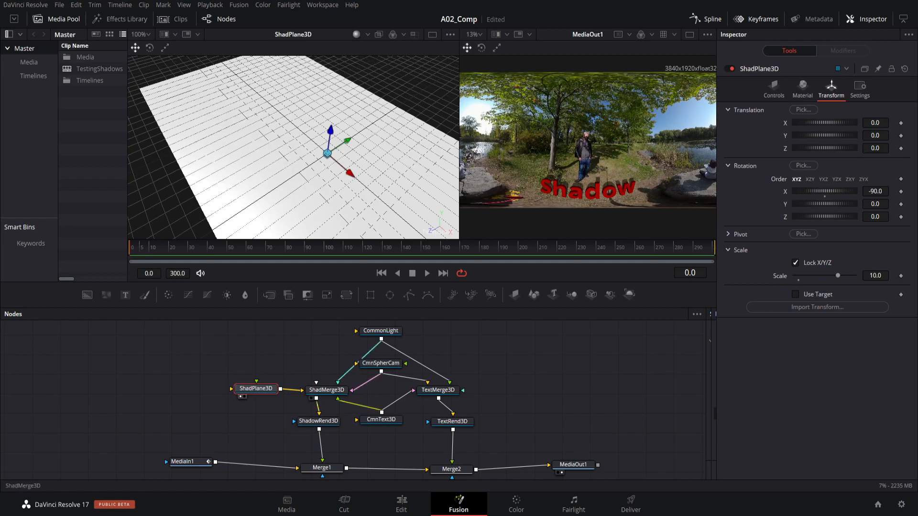
click(326, 390)
key(1)
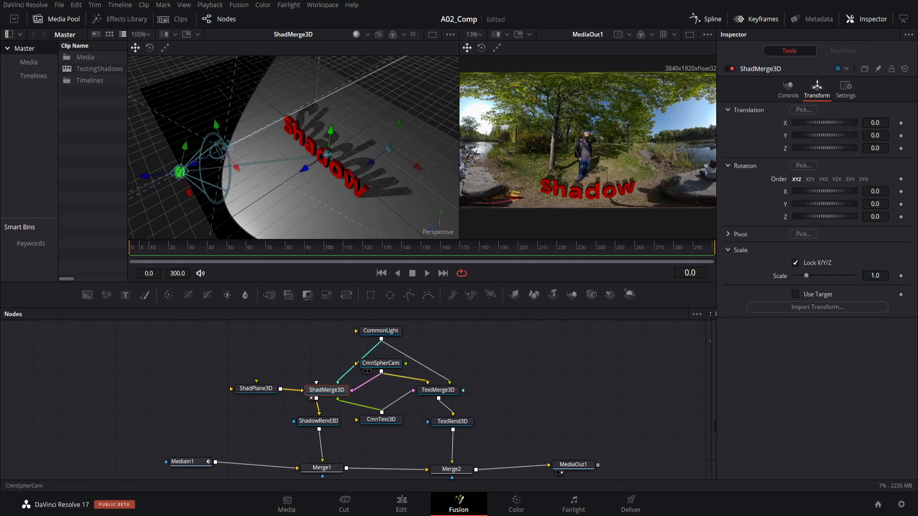
click(380, 363)
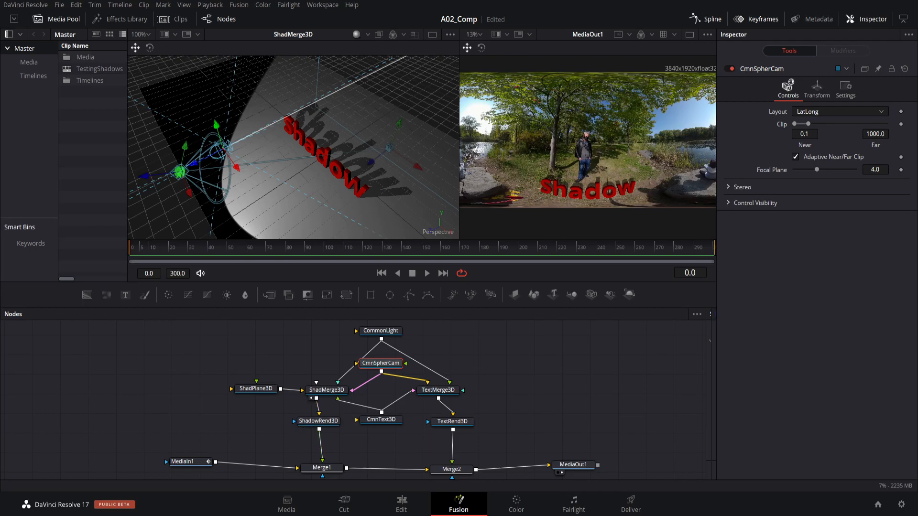
Review ShadPlane3D's material and control settings, and turn its Visible option off and on again.
click(256, 389)
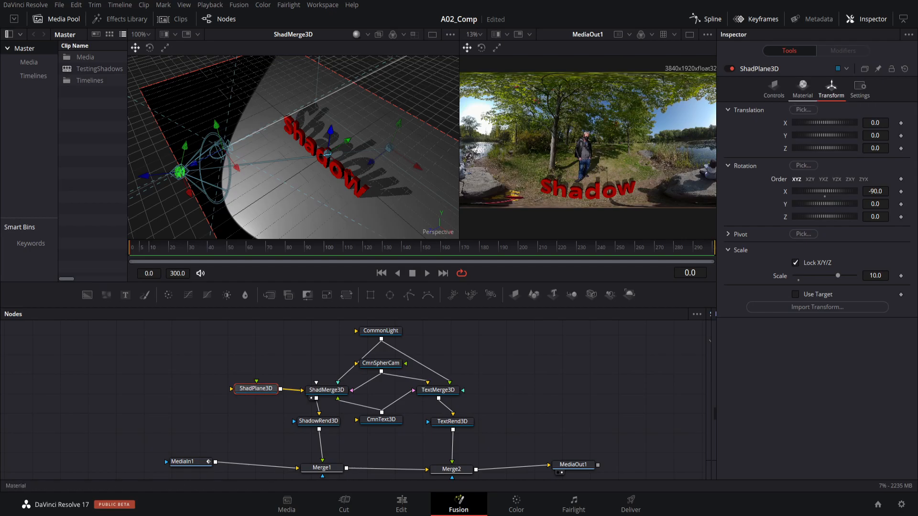
click(802, 87)
click(773, 87)
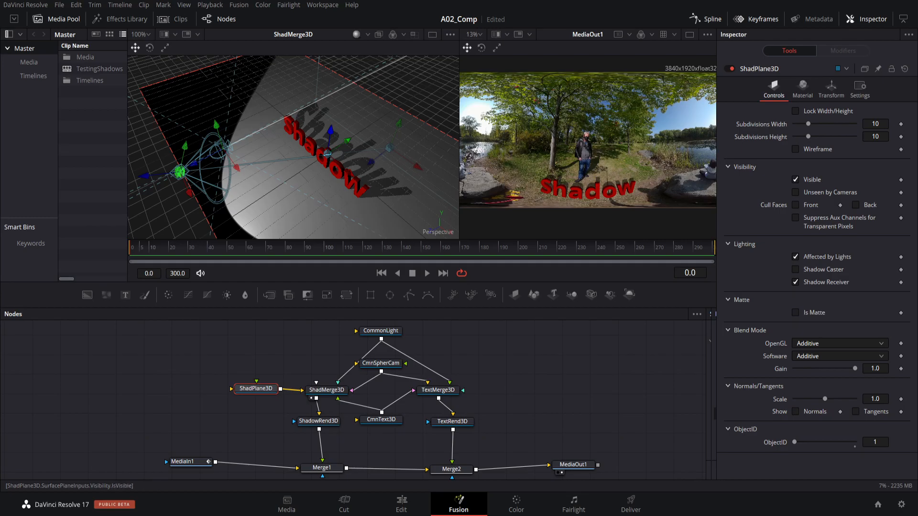
click(795, 179)
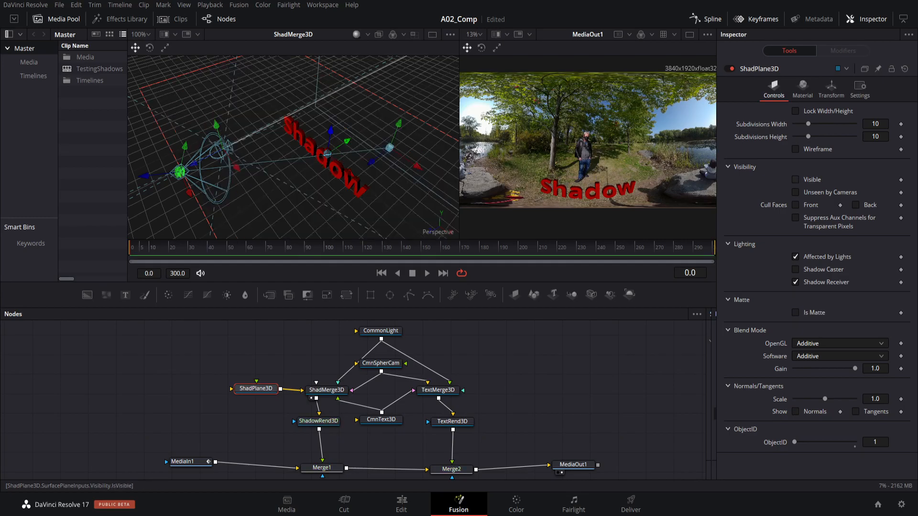
click(795, 180)
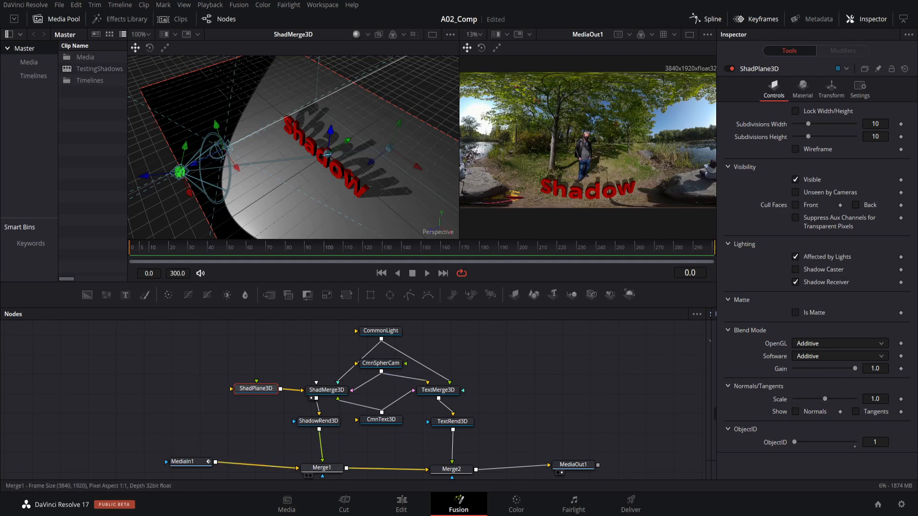
Switch Merge1's apply mode to Normal for comparison and return it to Multiply.
click(322, 467)
scroll(321, 455, down, 1)
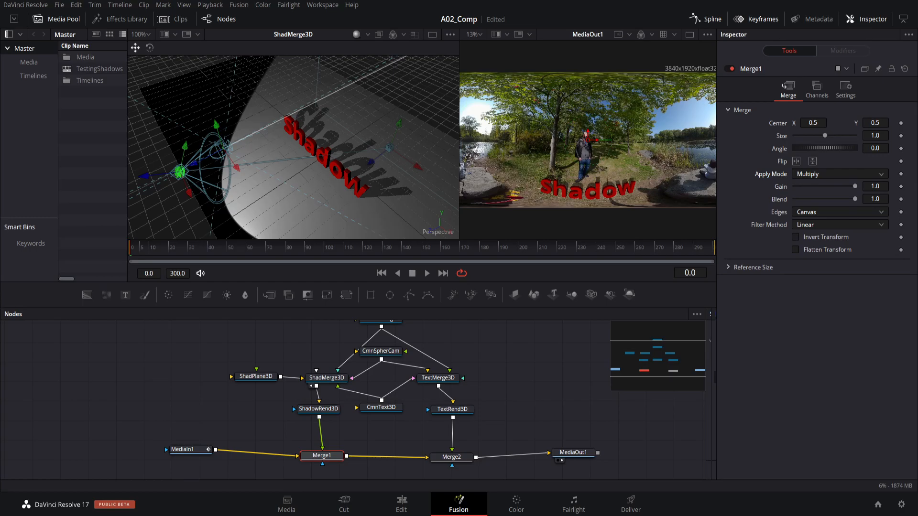
key(ctrl+z)
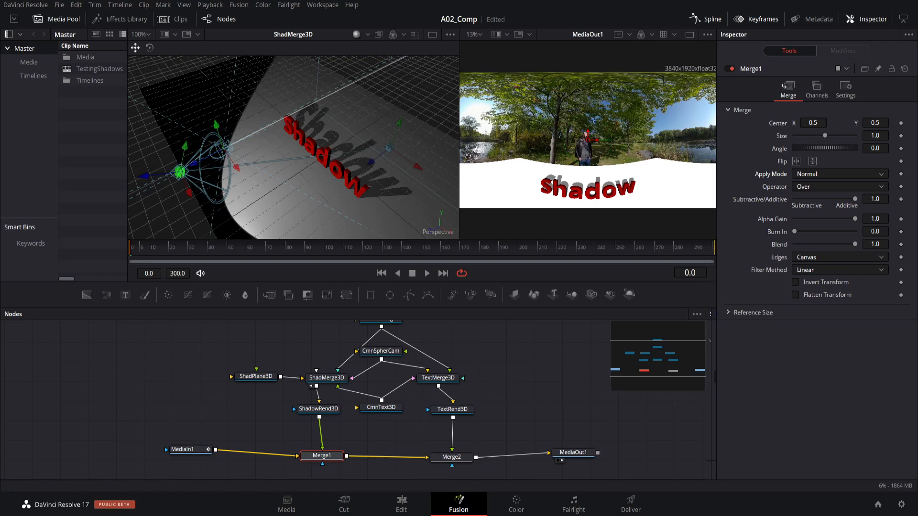
key(ctrl+shift+z)
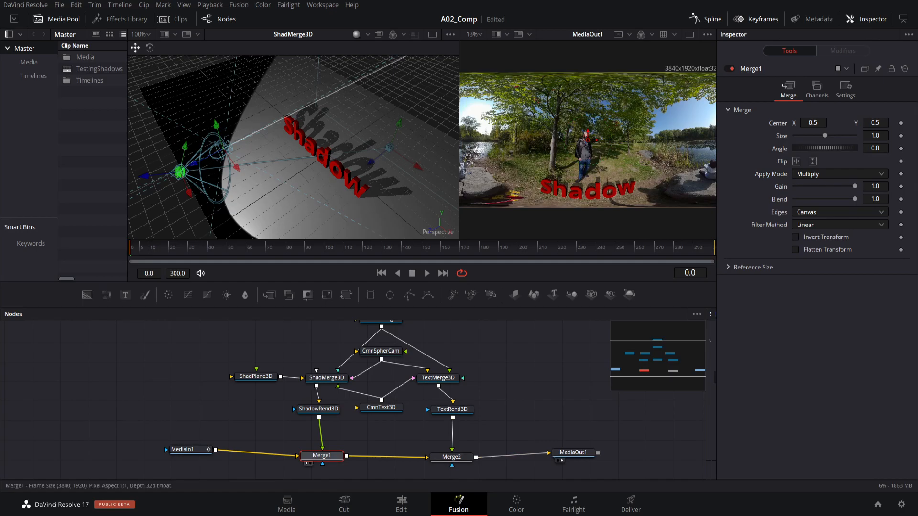
Show Merge1 in the first viewer and select the text branch nodes together with Merge2 and MediaOut1.
key(1)
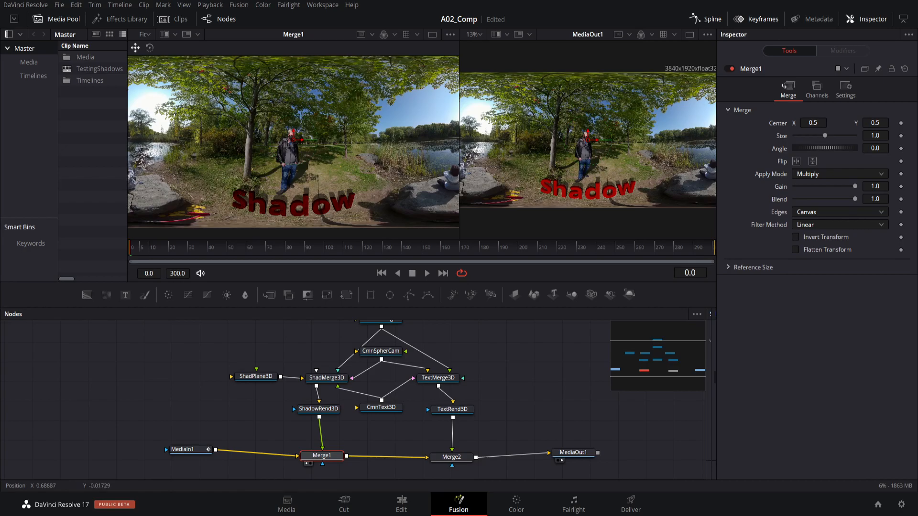
drag(382, 425, 363, 437)
drag(607, 474, 348, 323)
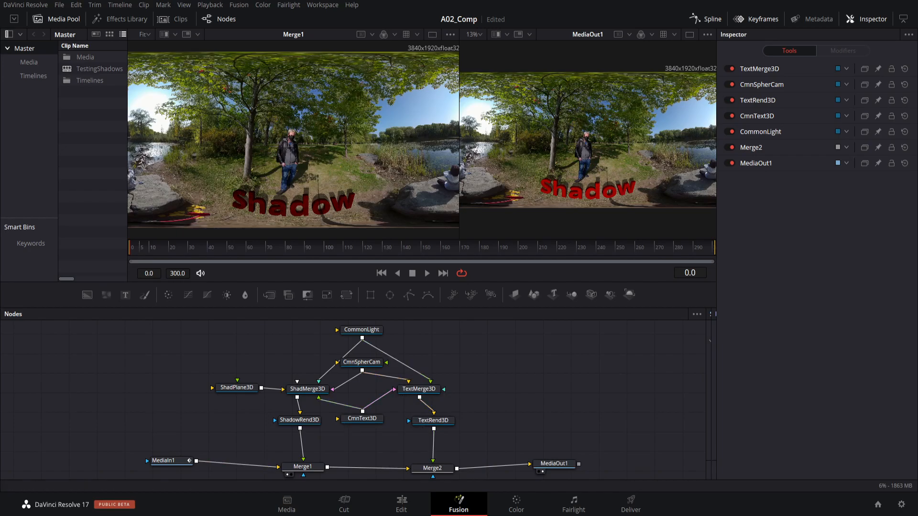
Inspect Merge2's merge settings and switch to the Cut page to view the TestingShadows timeline.
click(432, 469)
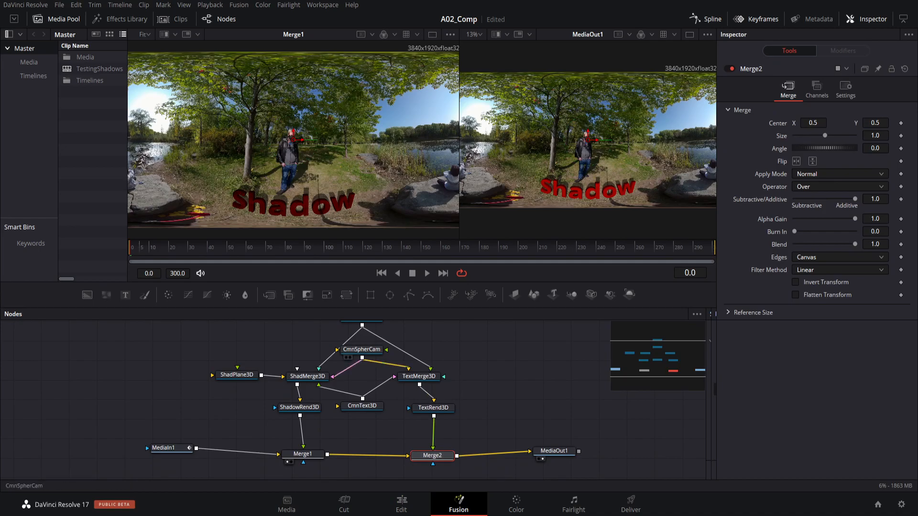
drag(268, 351, 261, 357)
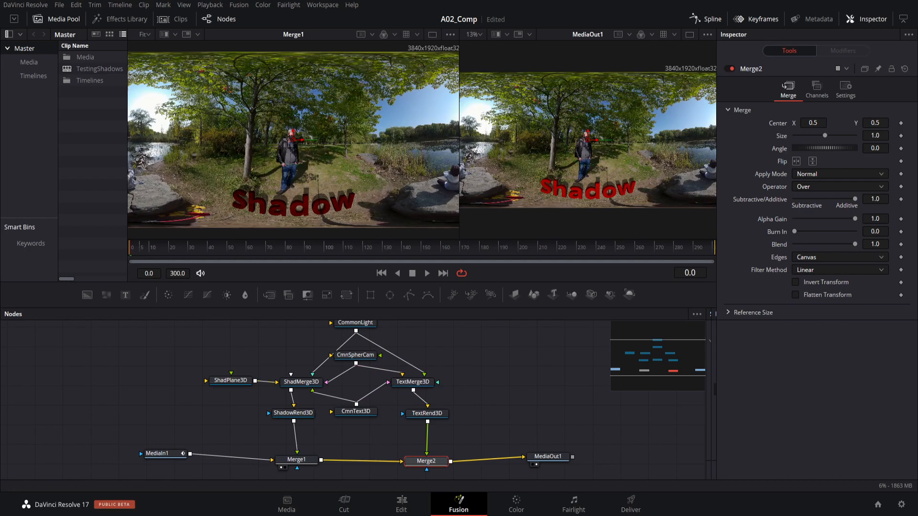
click(497, 406)
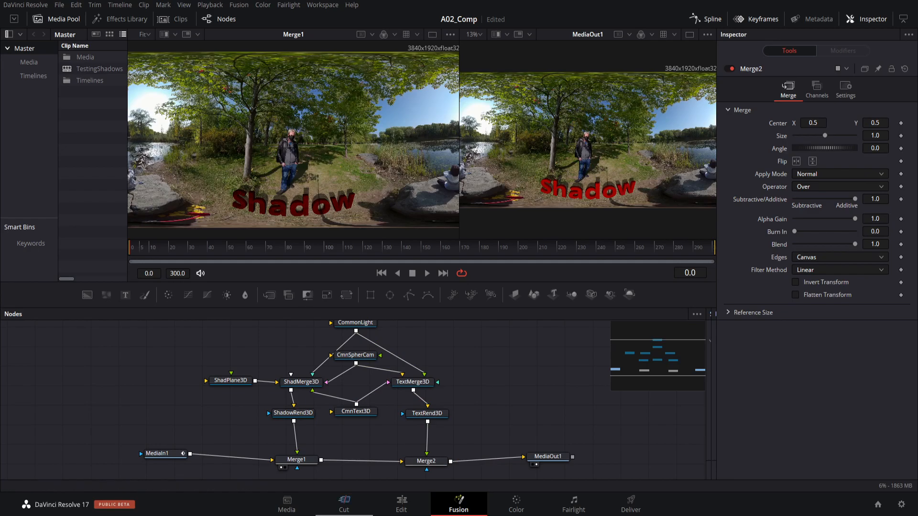
click(343, 504)
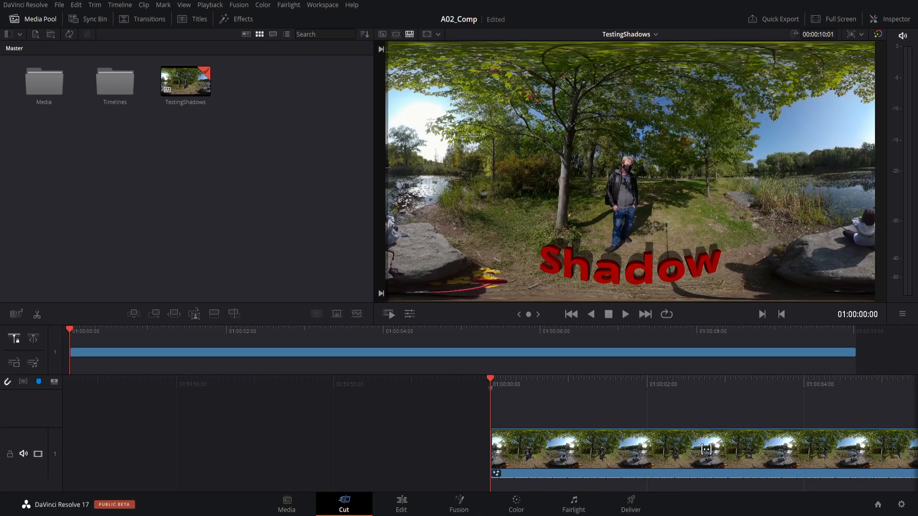